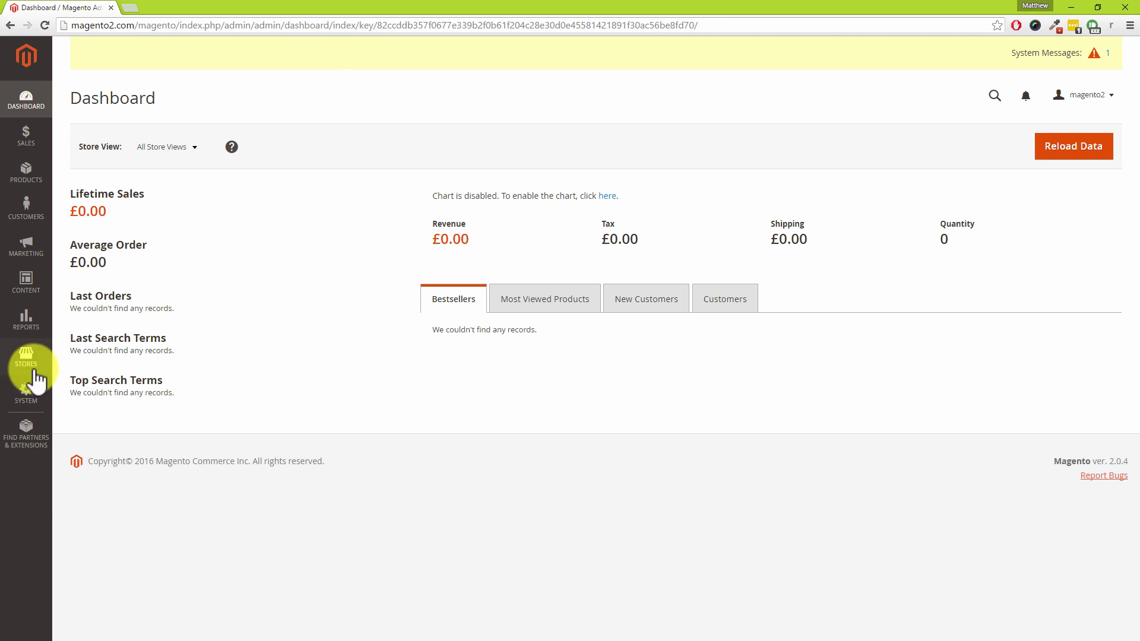
# Step: Go to System > Cache Management to see the twelve enabled cache types
pyautogui.click(26, 392)
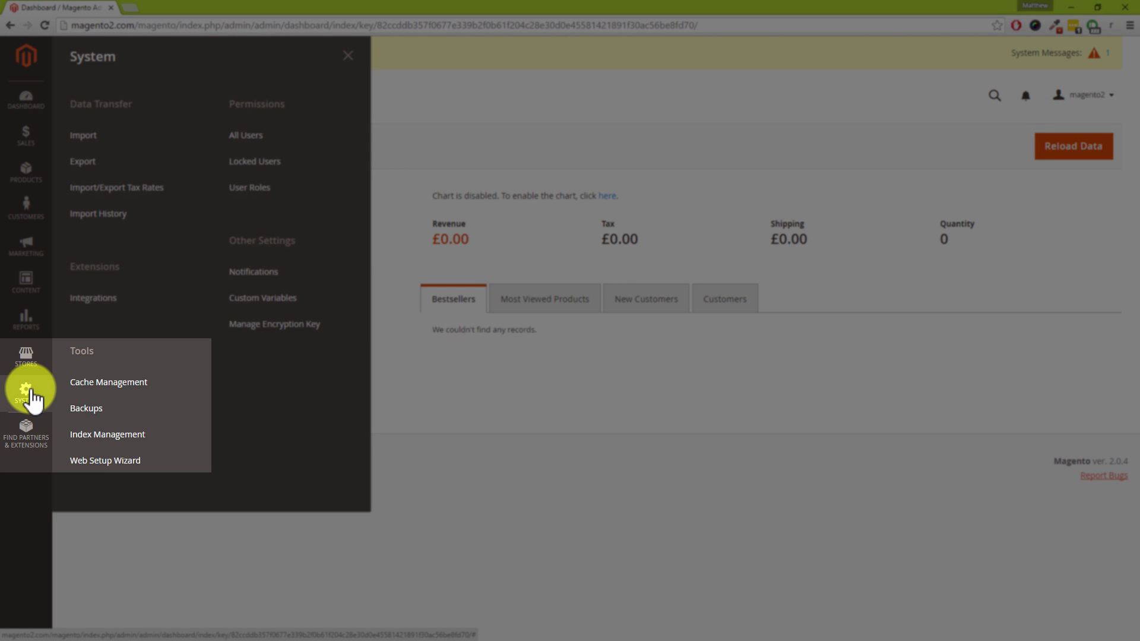
pyautogui.click(92, 385)
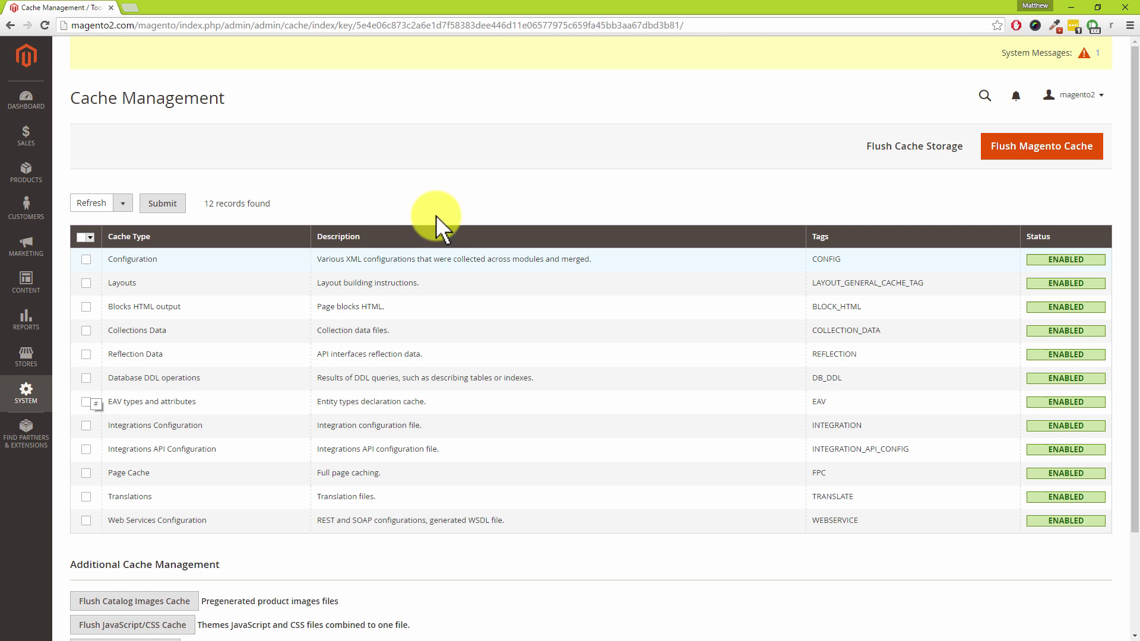
# Step: In Stores > Configuration, change Default Country to United Arab Emirates and save the config
pyautogui.click(33, 355)
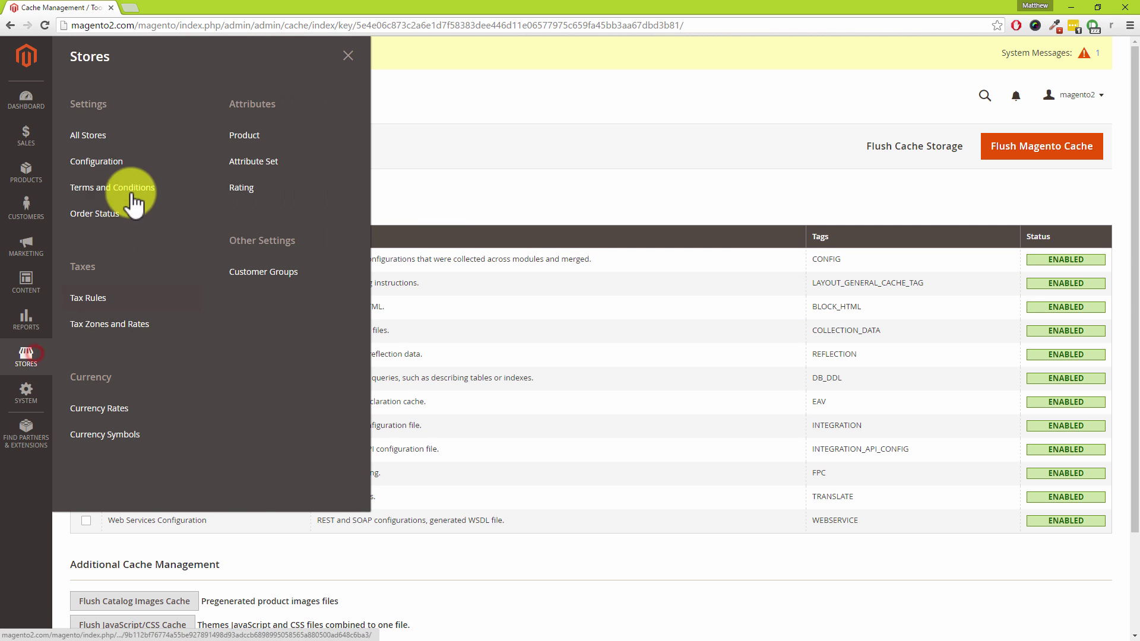
pyautogui.click(112, 162)
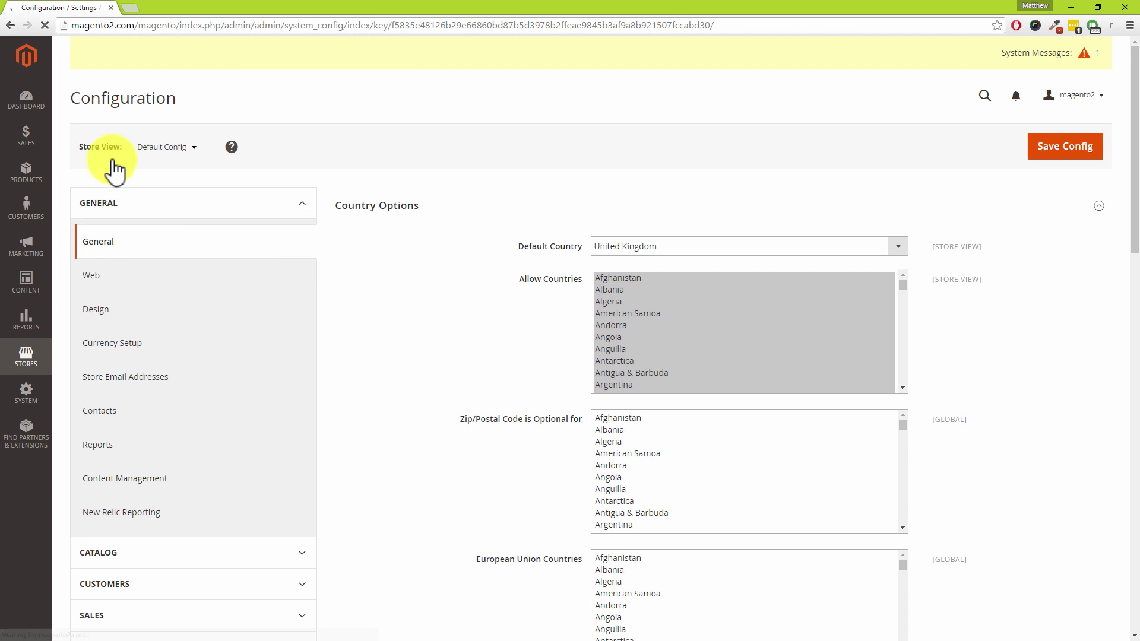
pyautogui.click(684, 246)
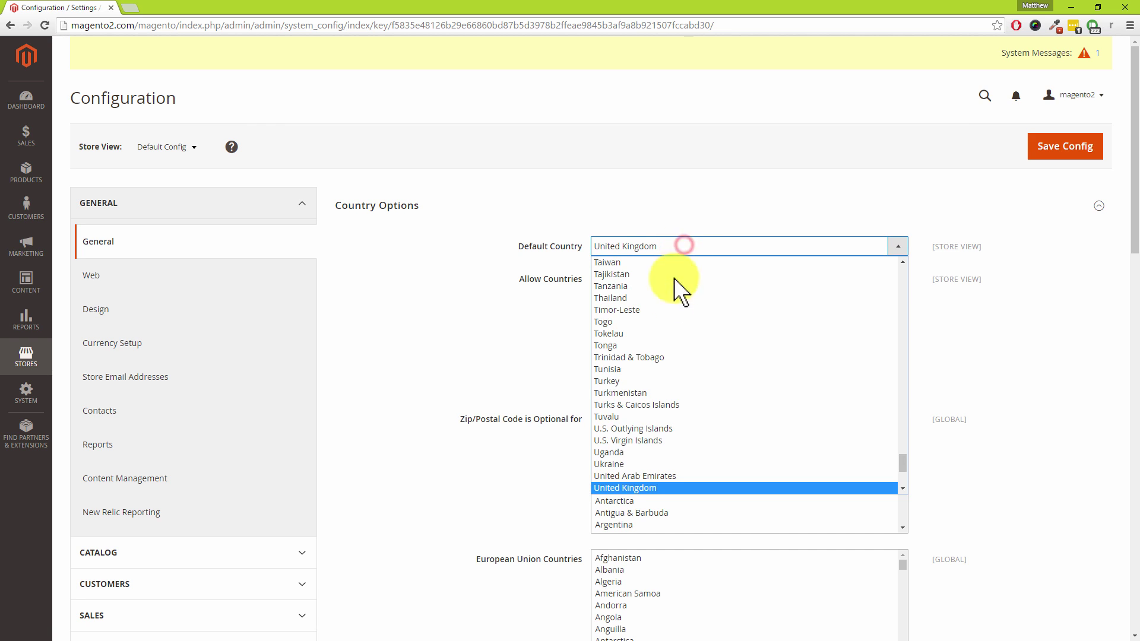
pyautogui.click(614, 476)
pyautogui.click(1056, 147)
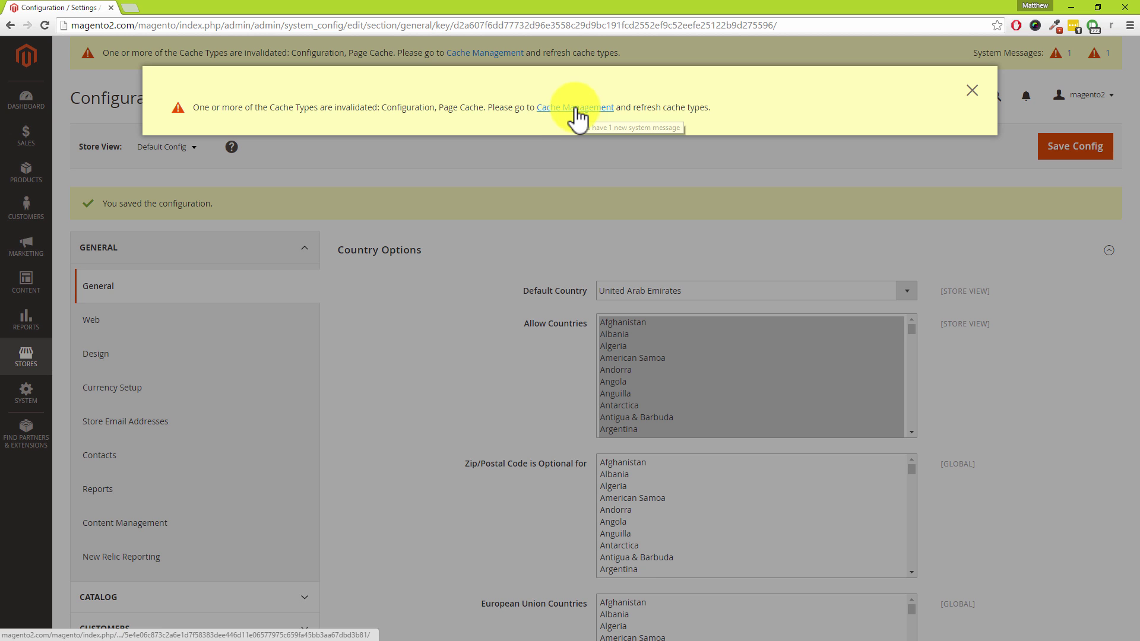
# Step: Dismiss the cache warning, then restore Default Country to United Kingdom and save
pyautogui.click(972, 91)
pyautogui.click(665, 299)
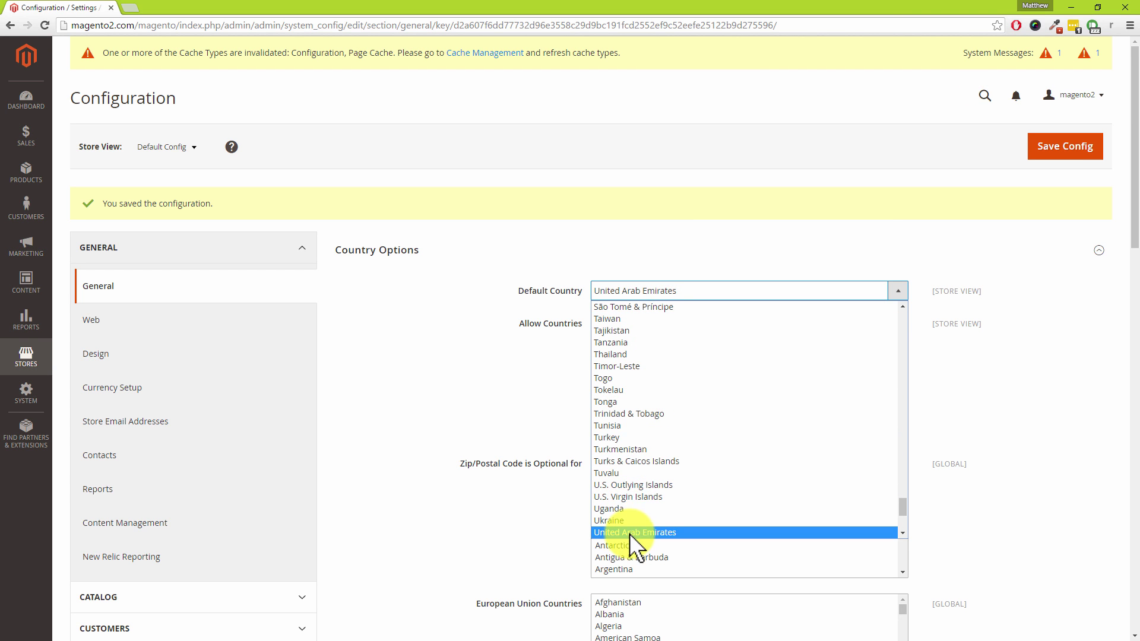
pyautogui.click(629, 425)
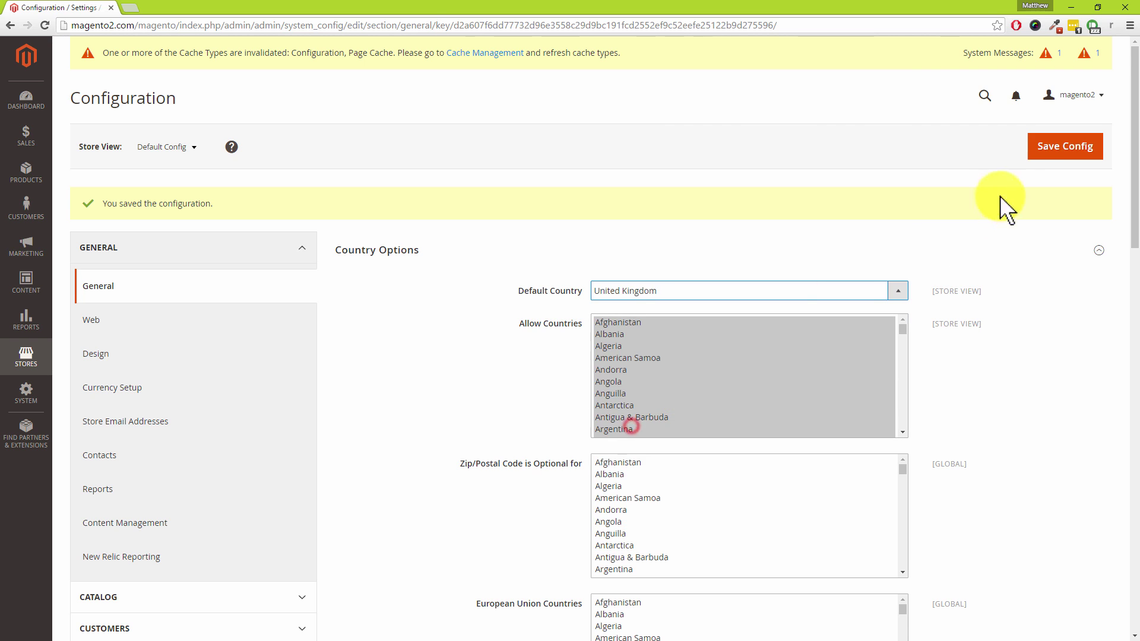
pyautogui.click(1047, 152)
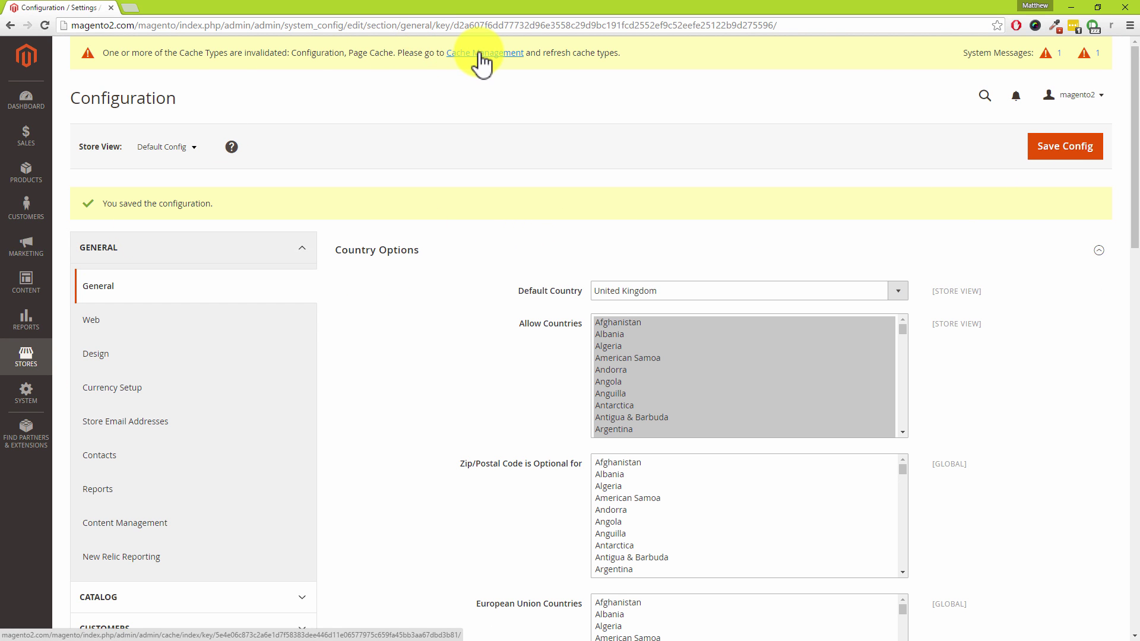
# Step: In Cache Management, mark Configuration and Page Cache, select all 12 types, and refresh them
pyautogui.click(23, 393)
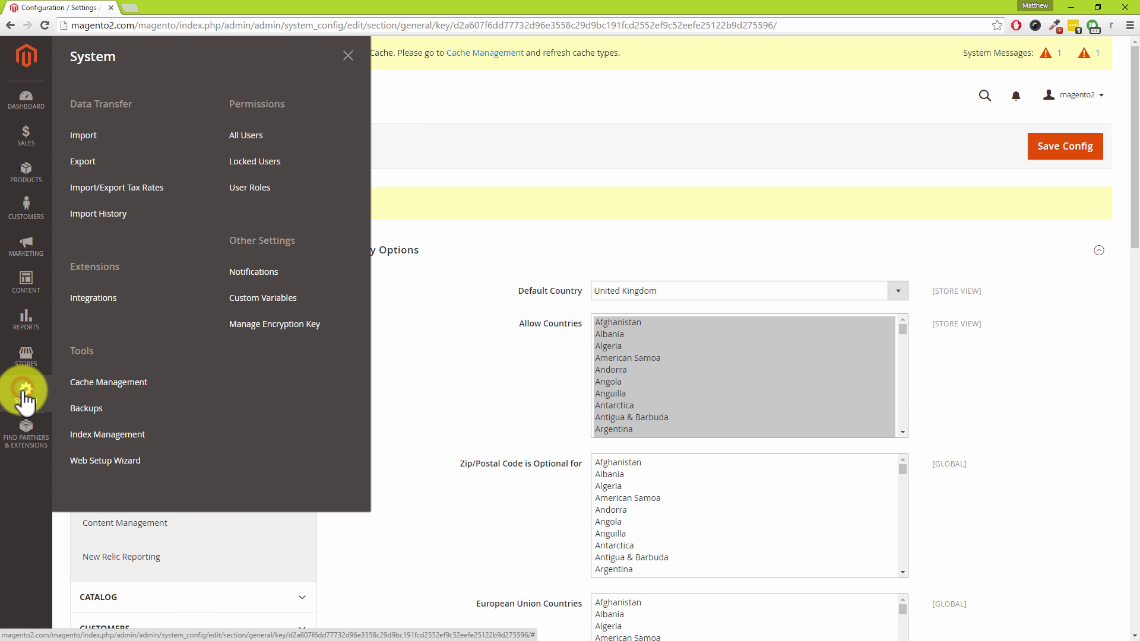
pyautogui.click(104, 391)
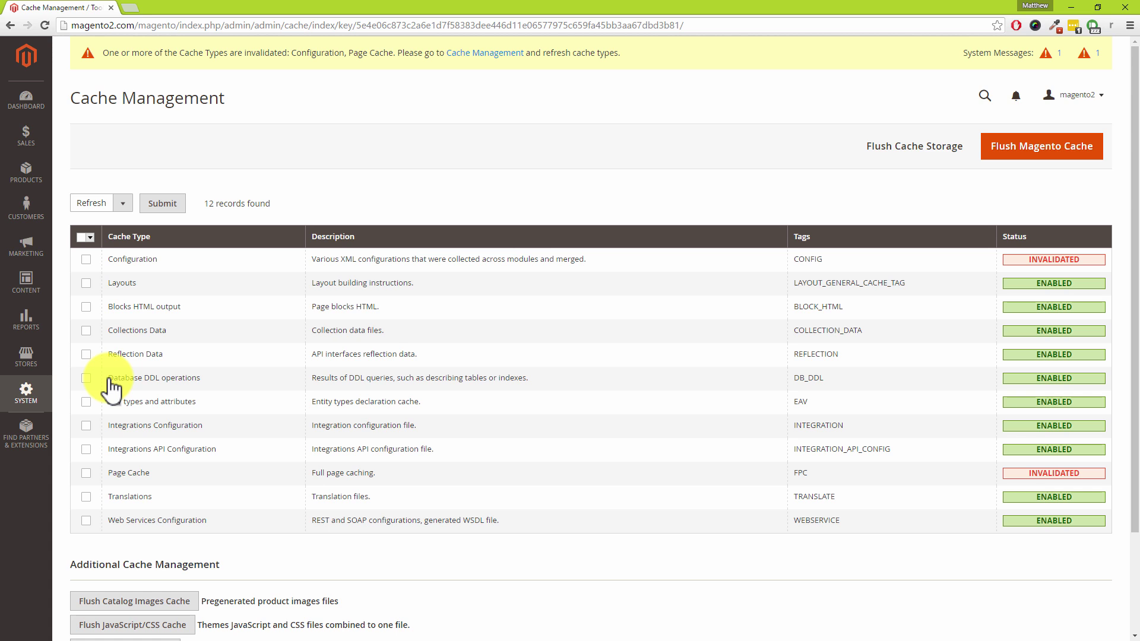
pyautogui.click(86, 259)
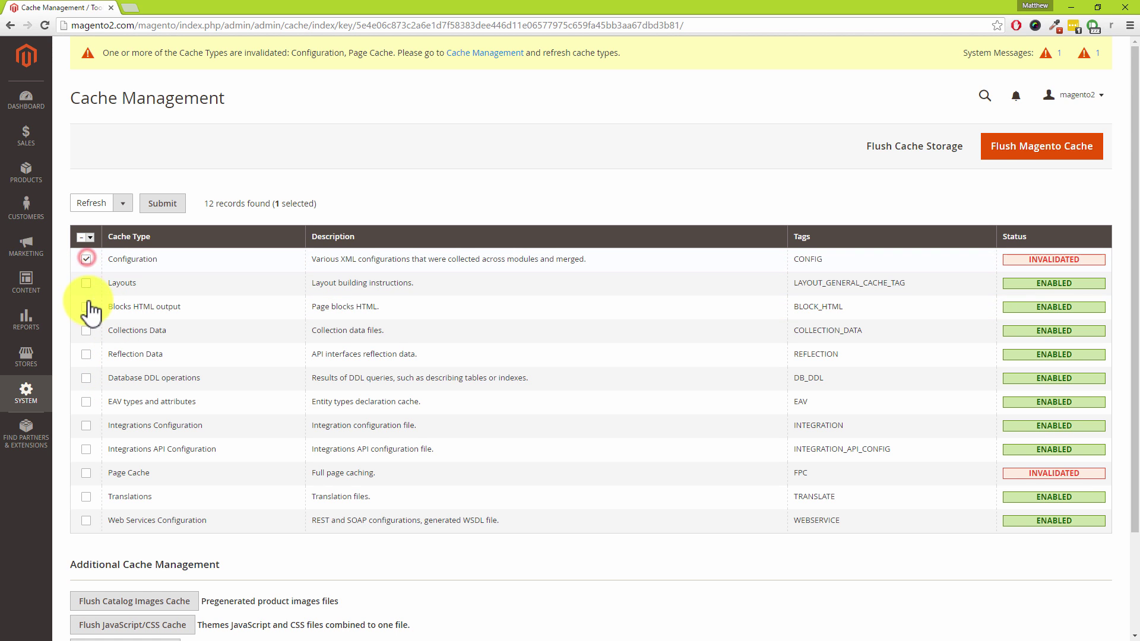
pyautogui.click(86, 473)
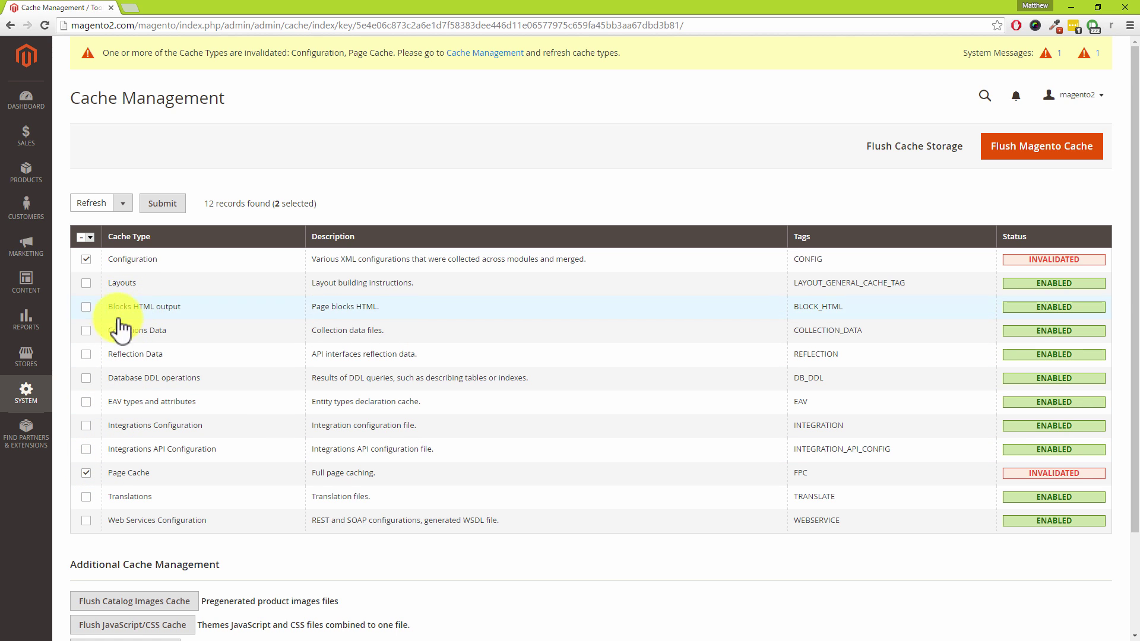
pyautogui.click(92, 241)
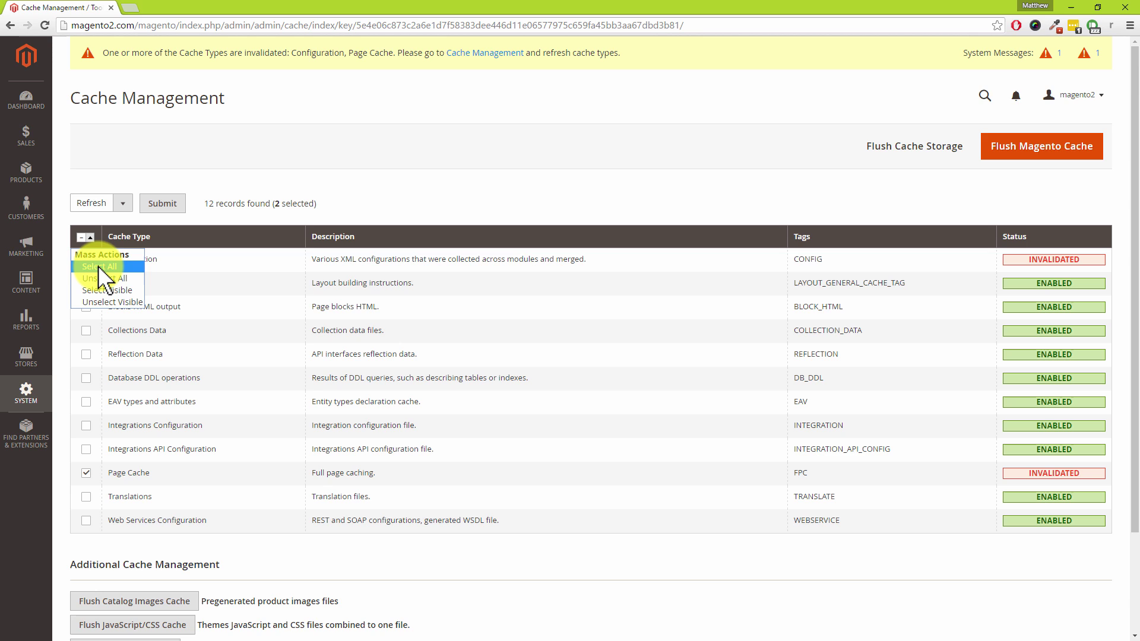
pyautogui.click(98, 266)
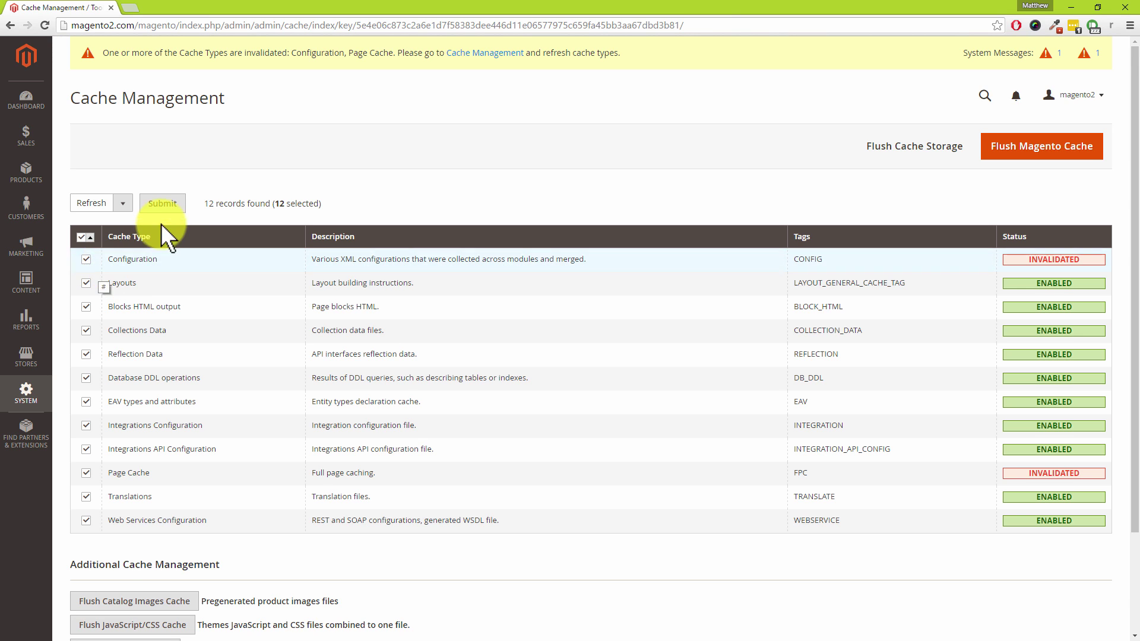
pyautogui.click(173, 204)
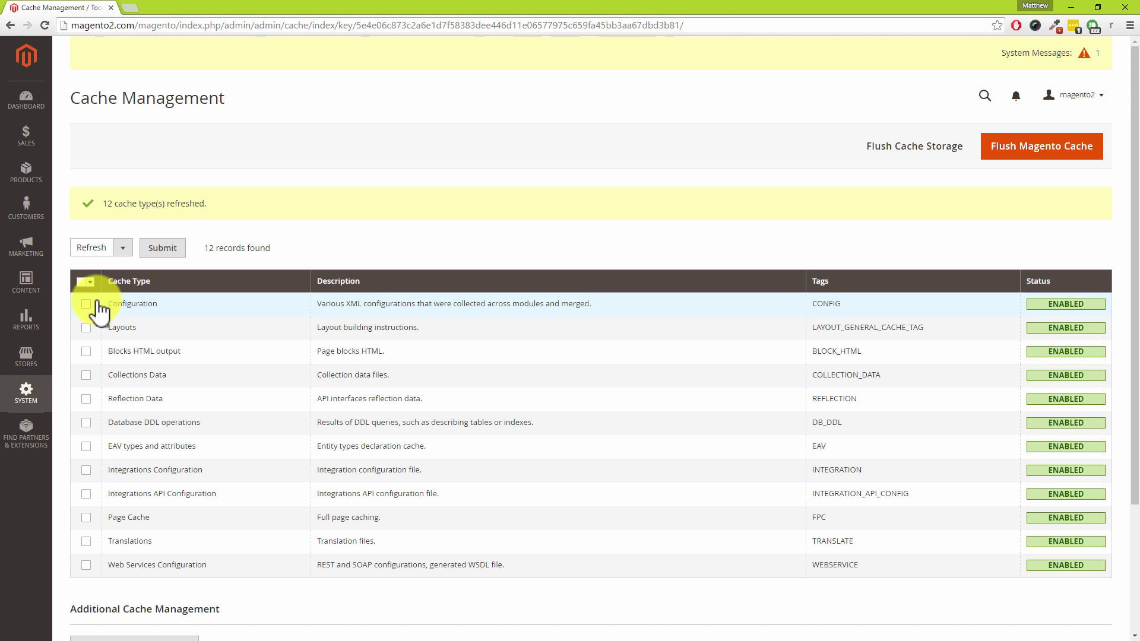
# Step: Select all twelve cache types and keep Refresh as the mass action
pyautogui.click(90, 282)
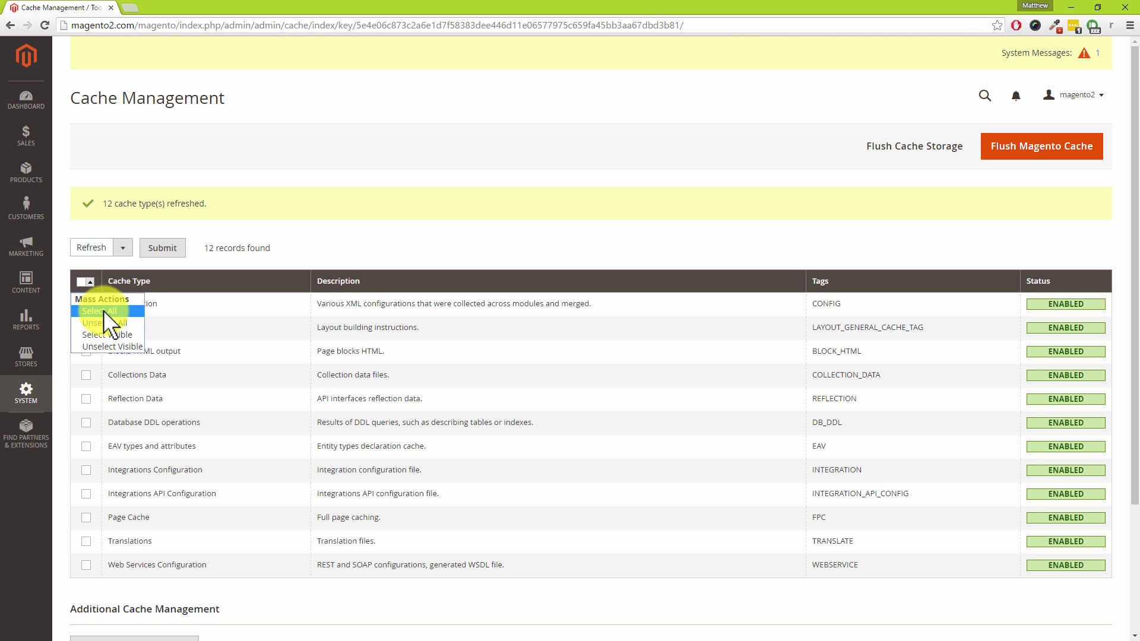
pyautogui.click(104, 313)
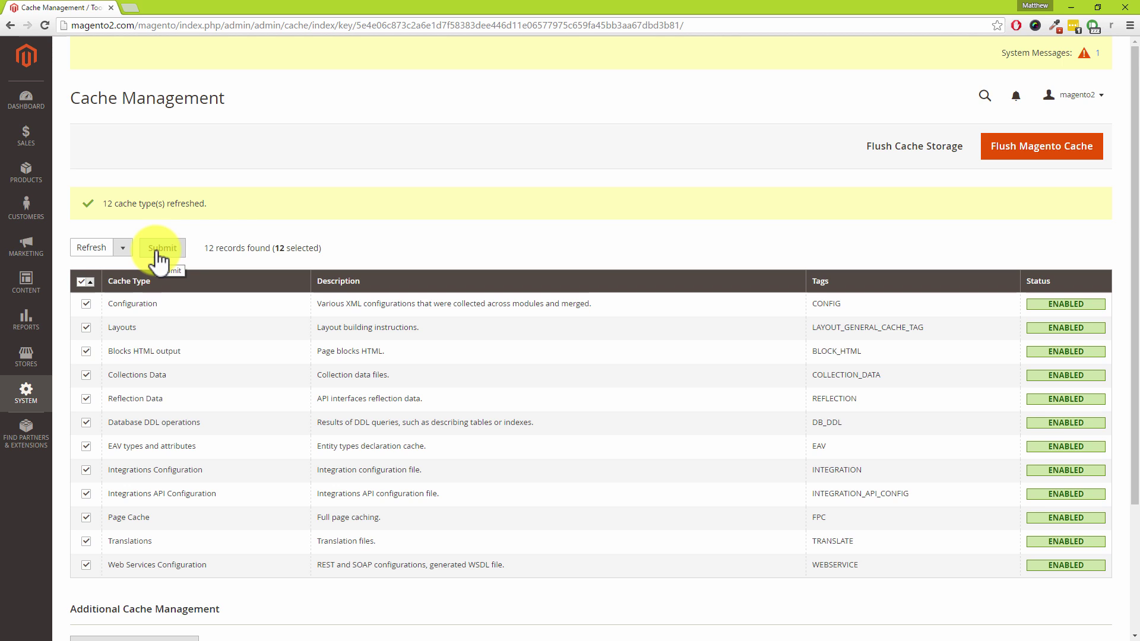
pyautogui.click(121, 248)
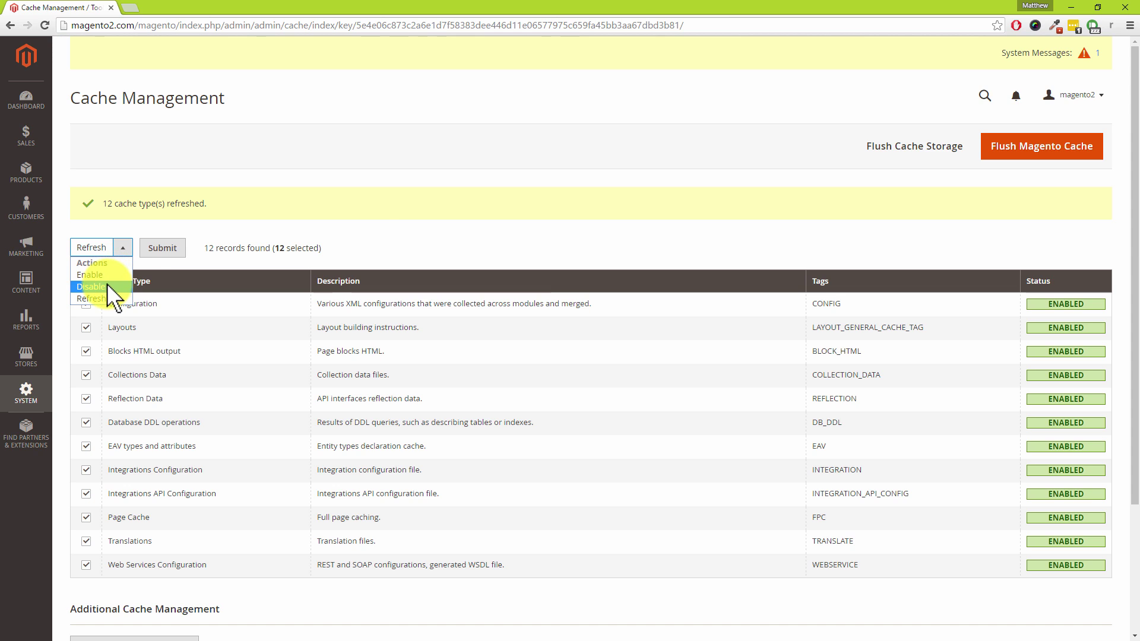
pyautogui.click(365, 218)
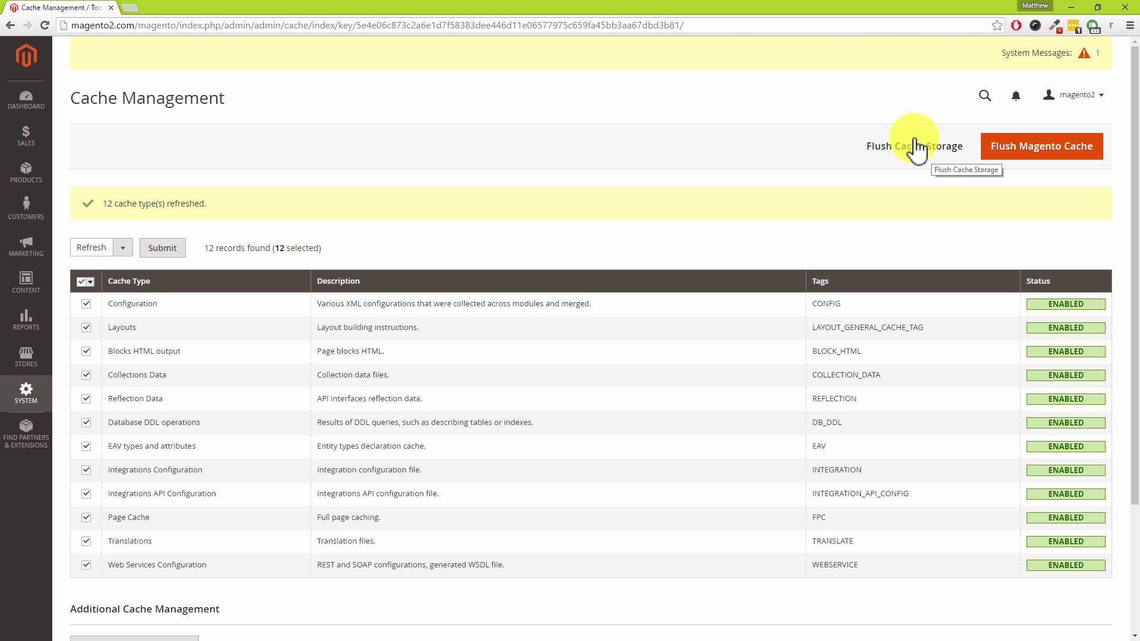
# Step: Flush Cache Storage with OK confirmation, then Flush Magento Cache
pyautogui.click(1068, 146)
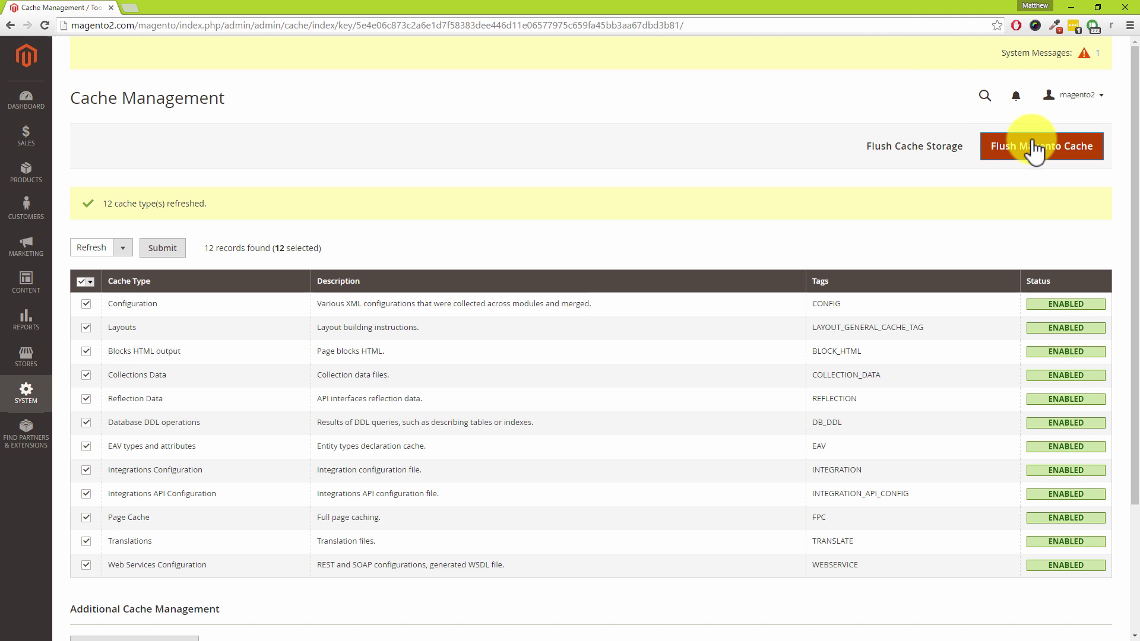
pyautogui.click(930, 149)
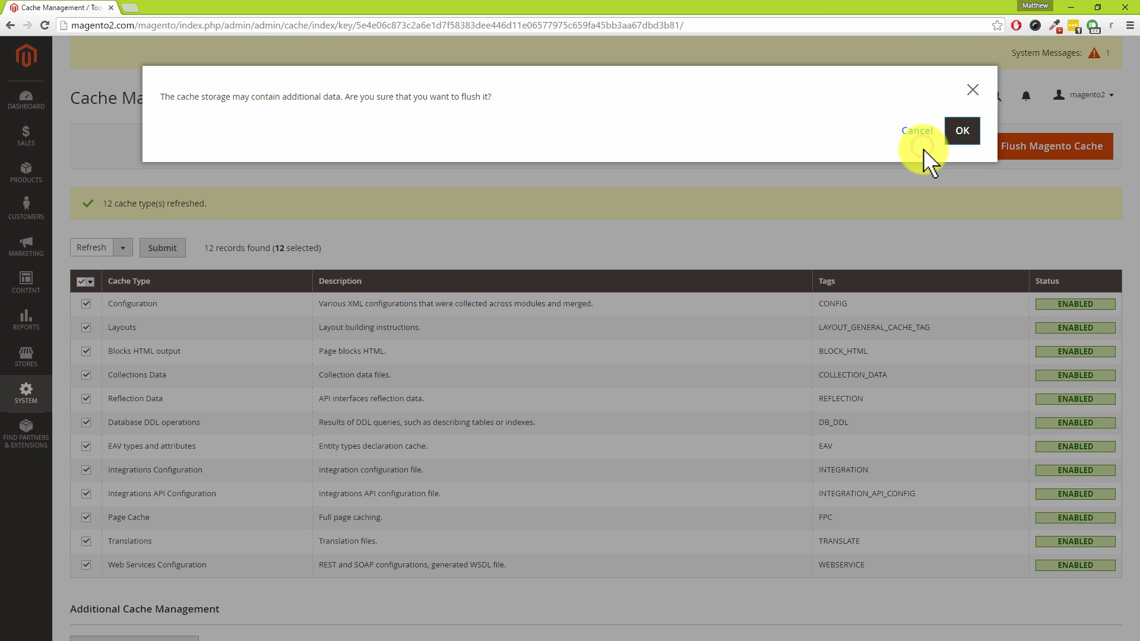
pyautogui.click(964, 131)
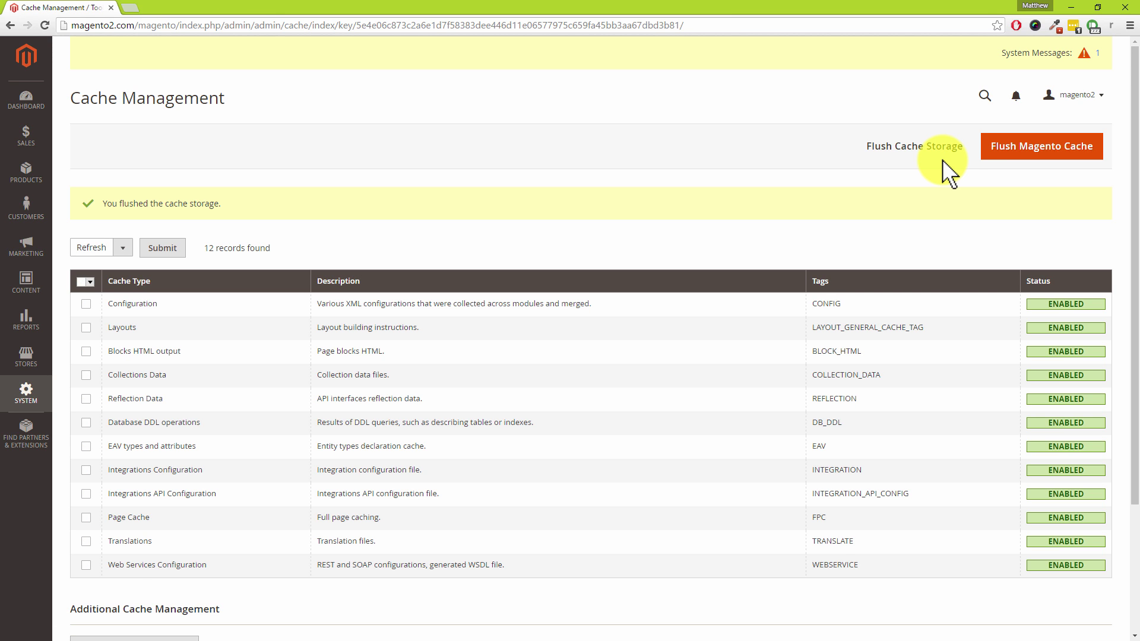
pyautogui.click(1034, 156)
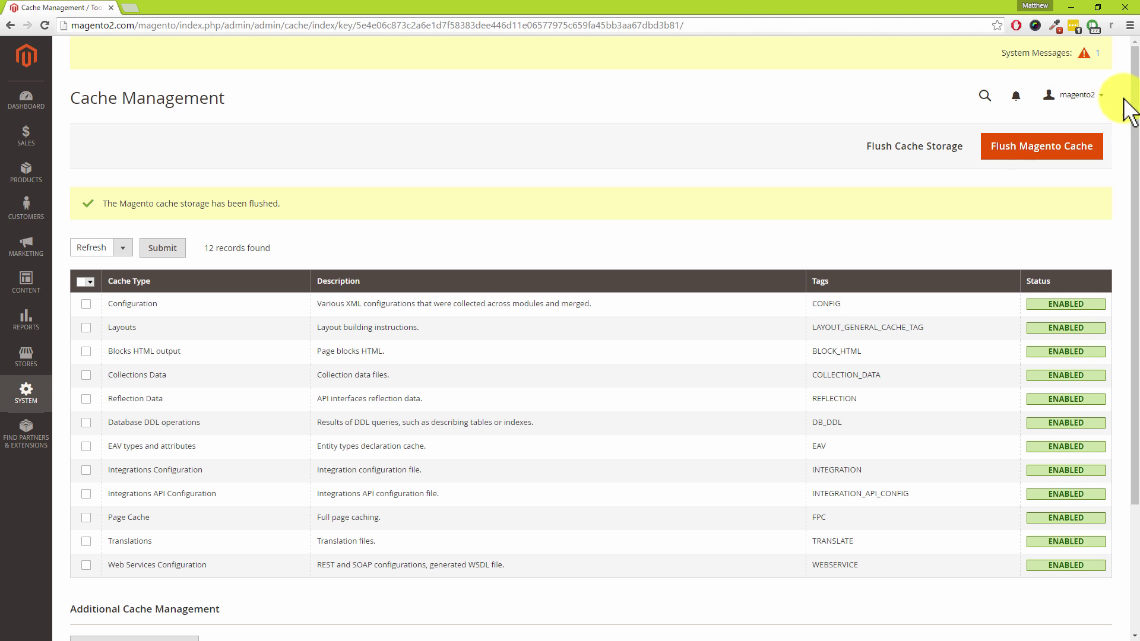
# Step: Under Additional Cache Management, flush the static files cache
pyautogui.moveTo(1133, 110); pyautogui.dragTo(1134, 209)
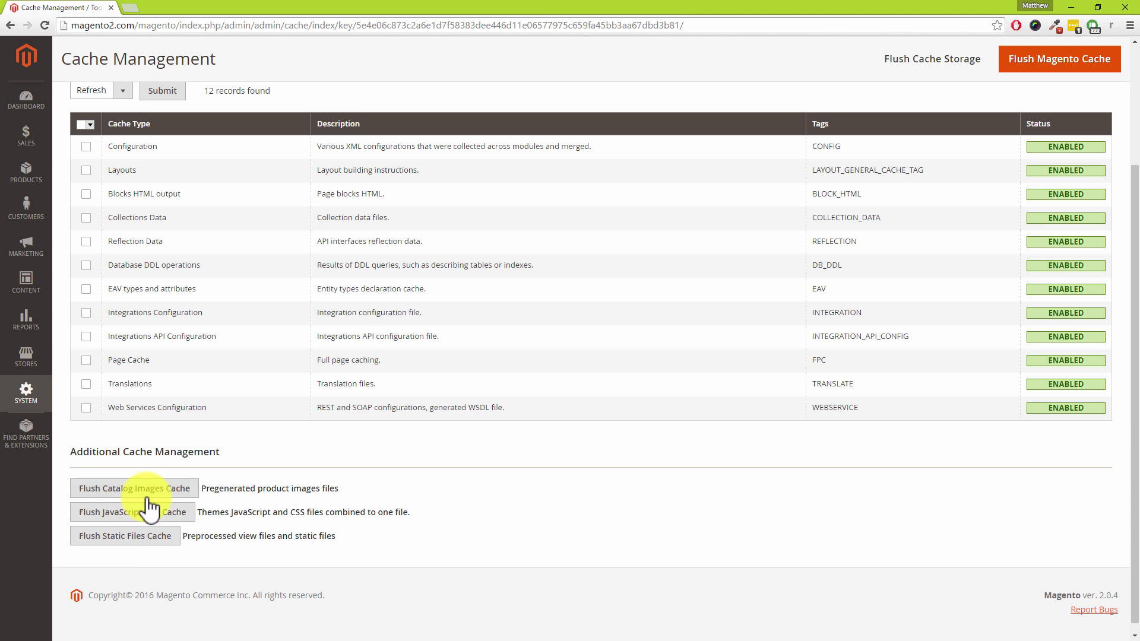
pyautogui.click(142, 546)
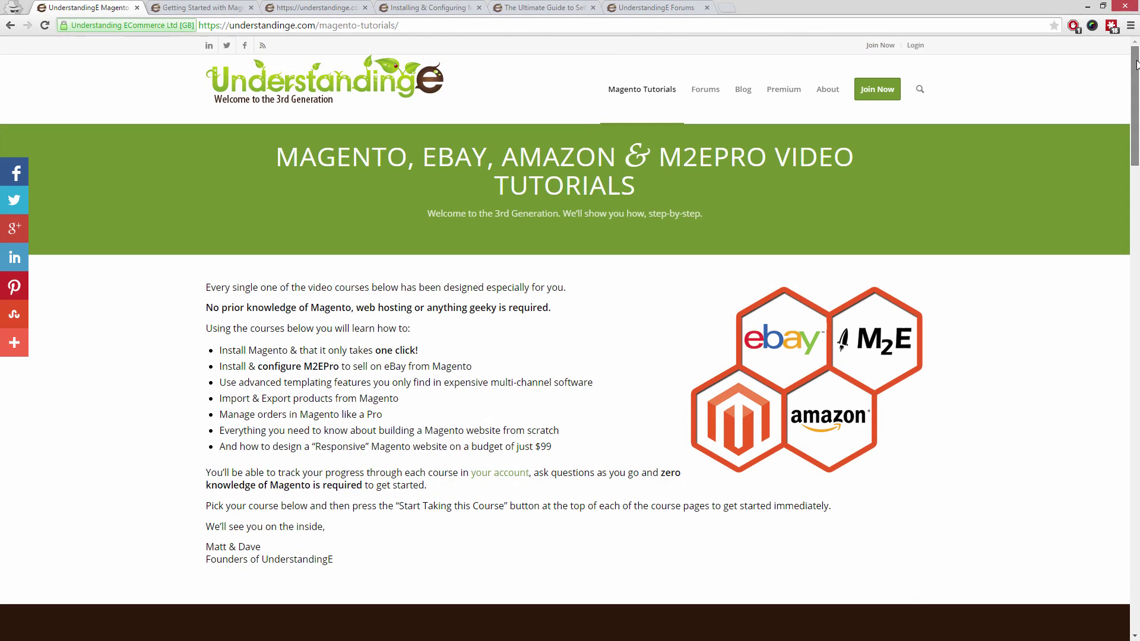
# Step: Scroll through the Designing a Responsive Magento Website course page on UnderstandingE
pyautogui.moveTo(1136, 64); pyautogui.dragTo(1137, 349)
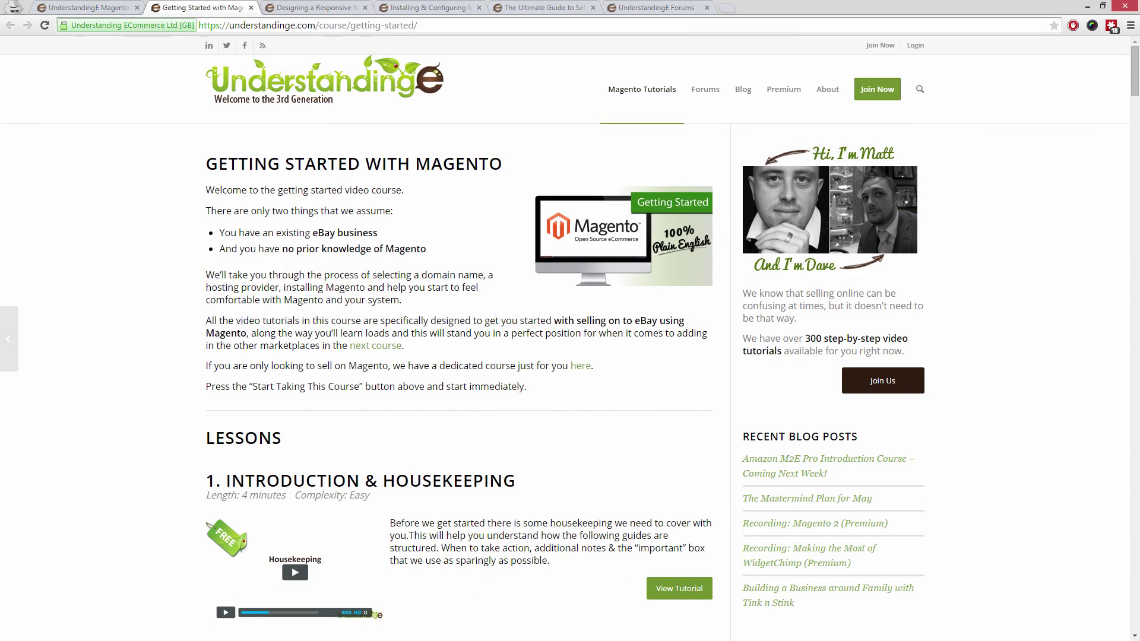
pyautogui.moveTo(1135, 61); pyautogui.dragTo(1135, 76)
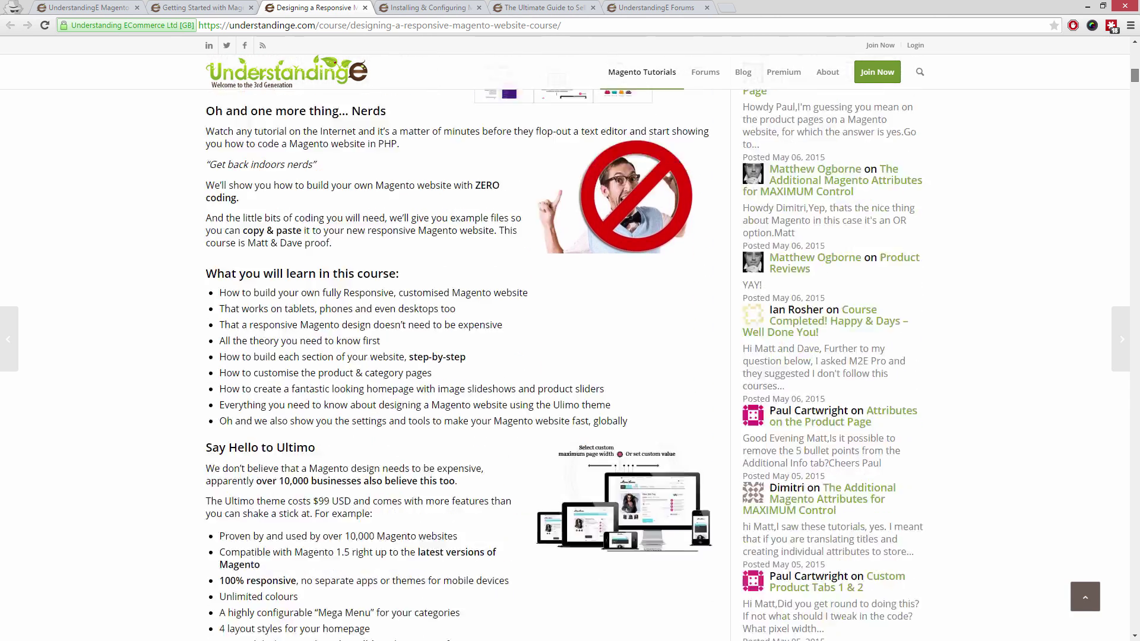